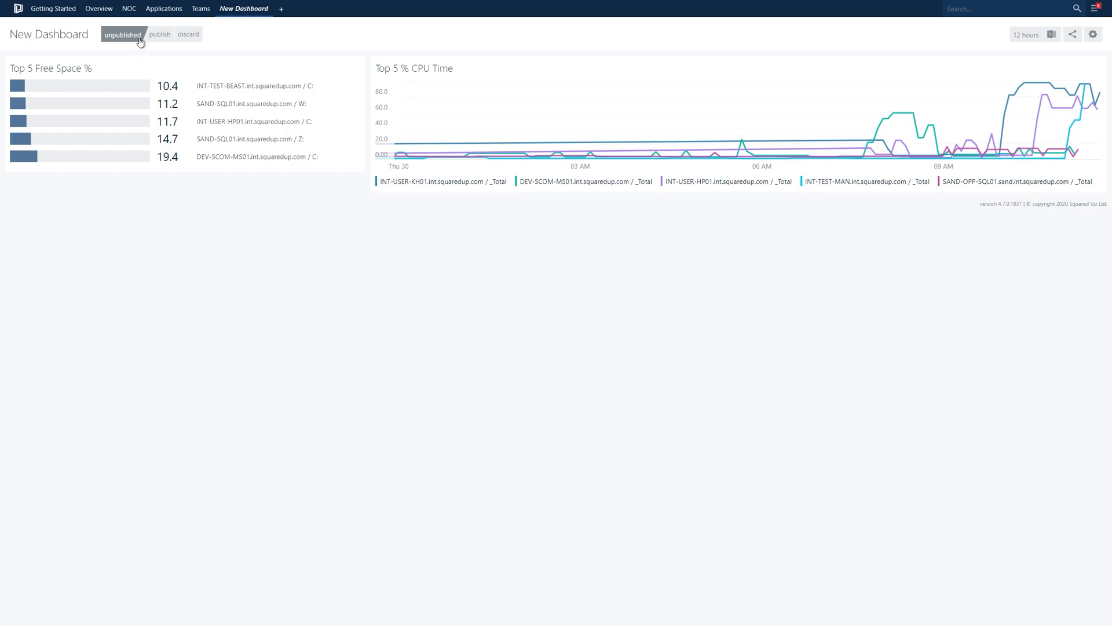
Step: View the NOC dashboard's existing performance tiles and return to the Getting Started page
click(129, 8)
click(134, 27)
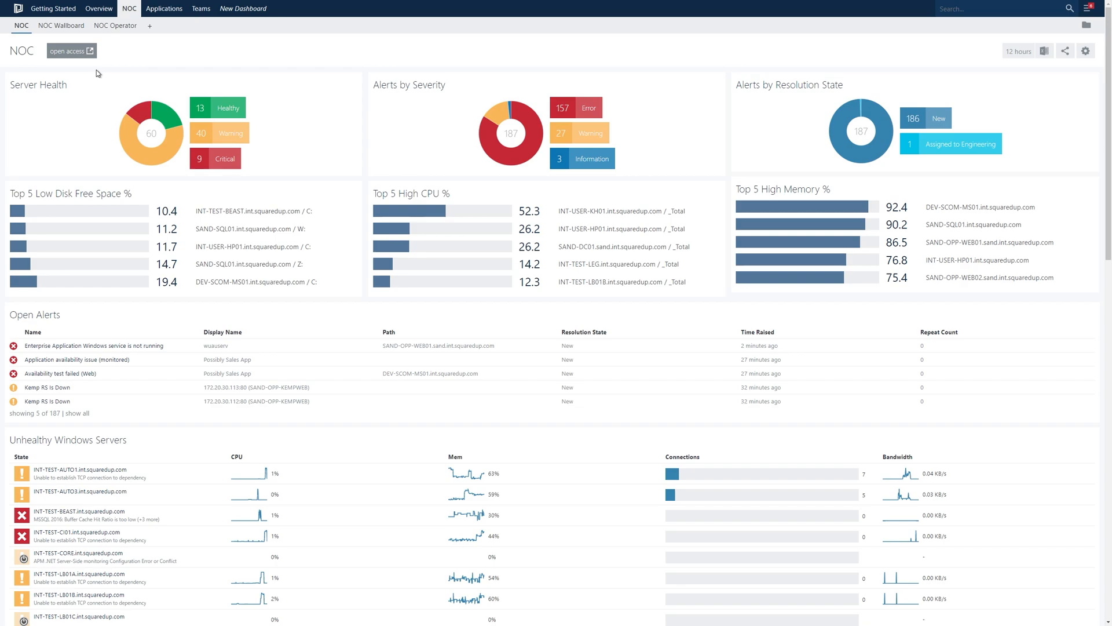
click(19, 10)
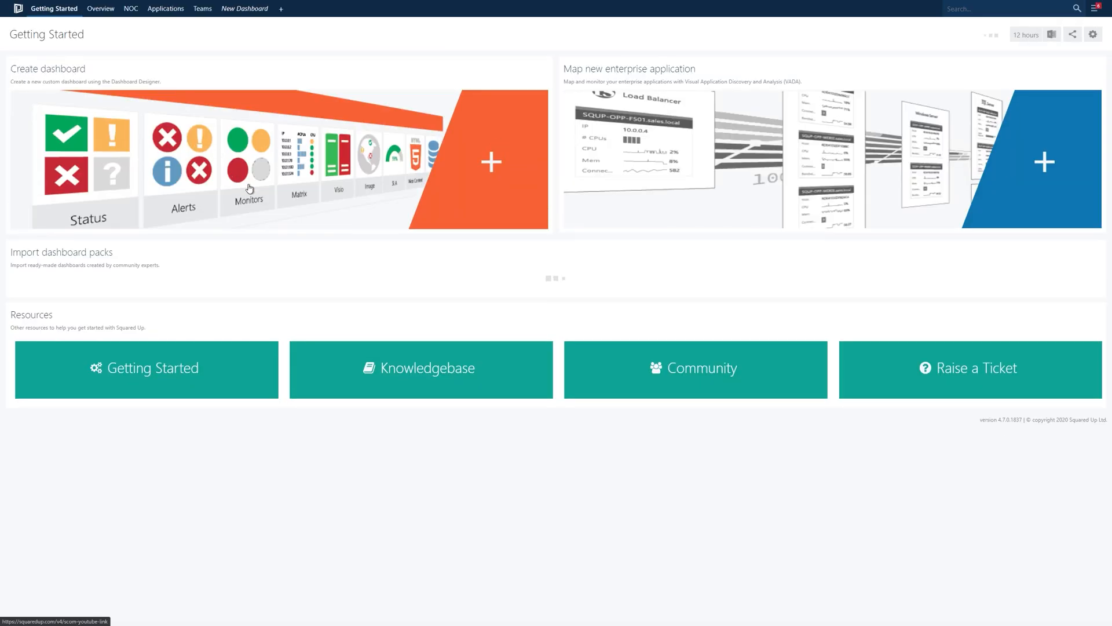
Step: Create a new dashboard and make its first tile a Performance tile of the Bar Top N type
click(280, 8)
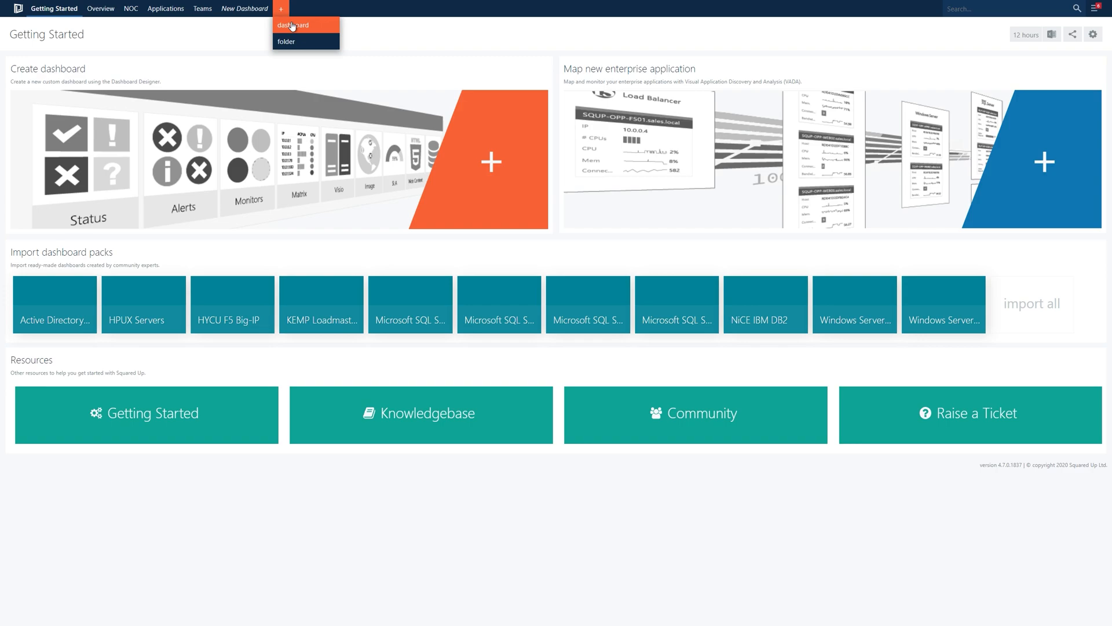
click(293, 27)
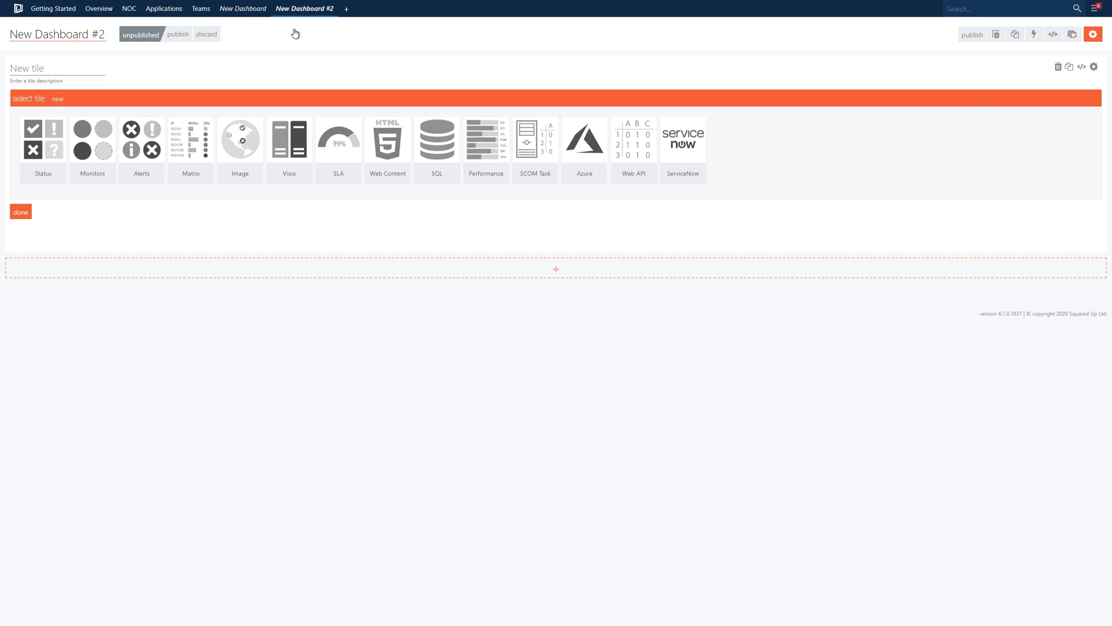
click(488, 145)
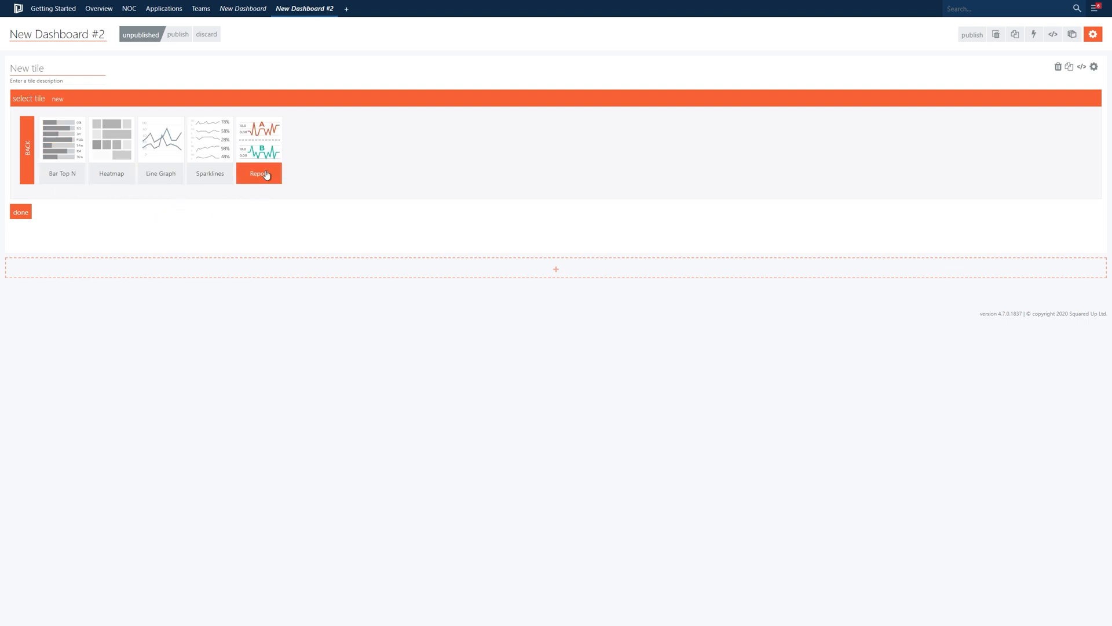
click(59, 142)
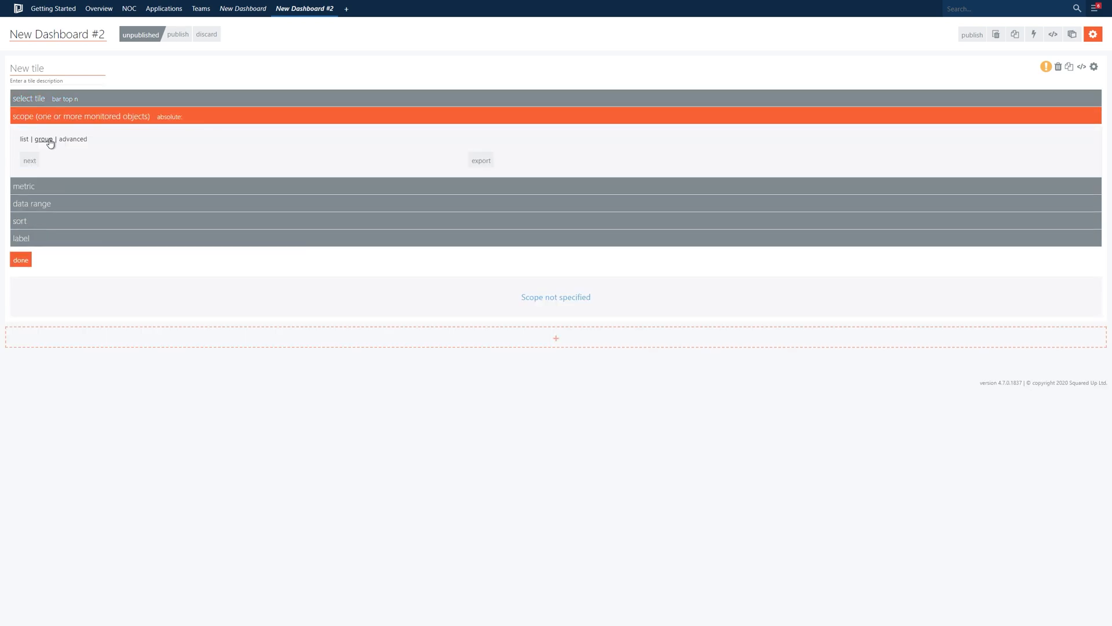
Step: Scope the Bar Top N tile to the group All Windows Computers
click(26, 141)
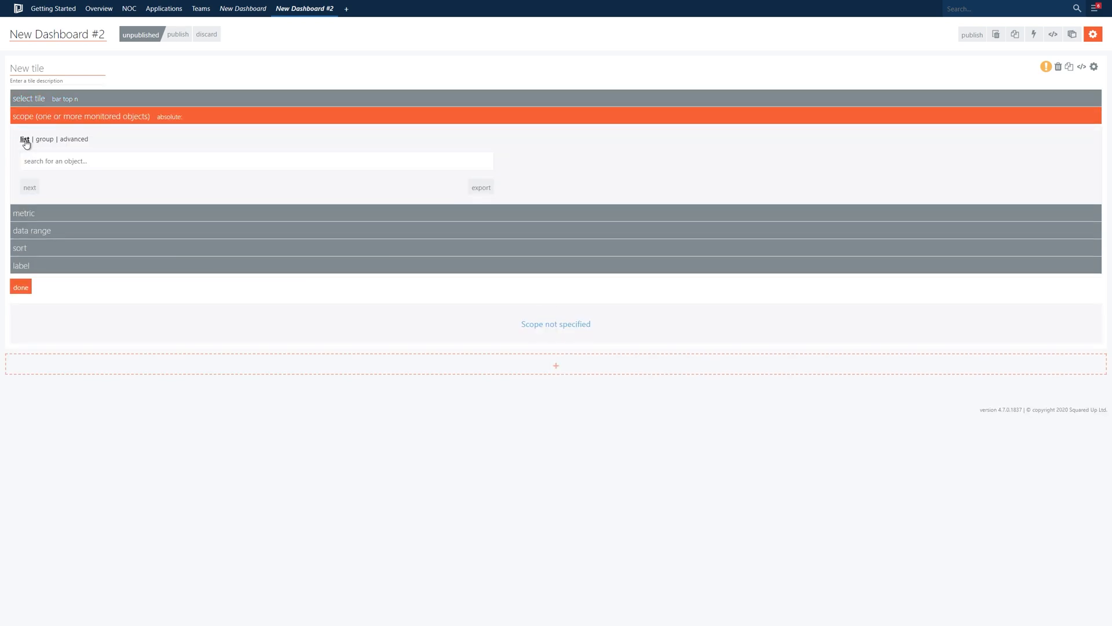
click(44, 142)
click(62, 156)
text(all window)
click(69, 179)
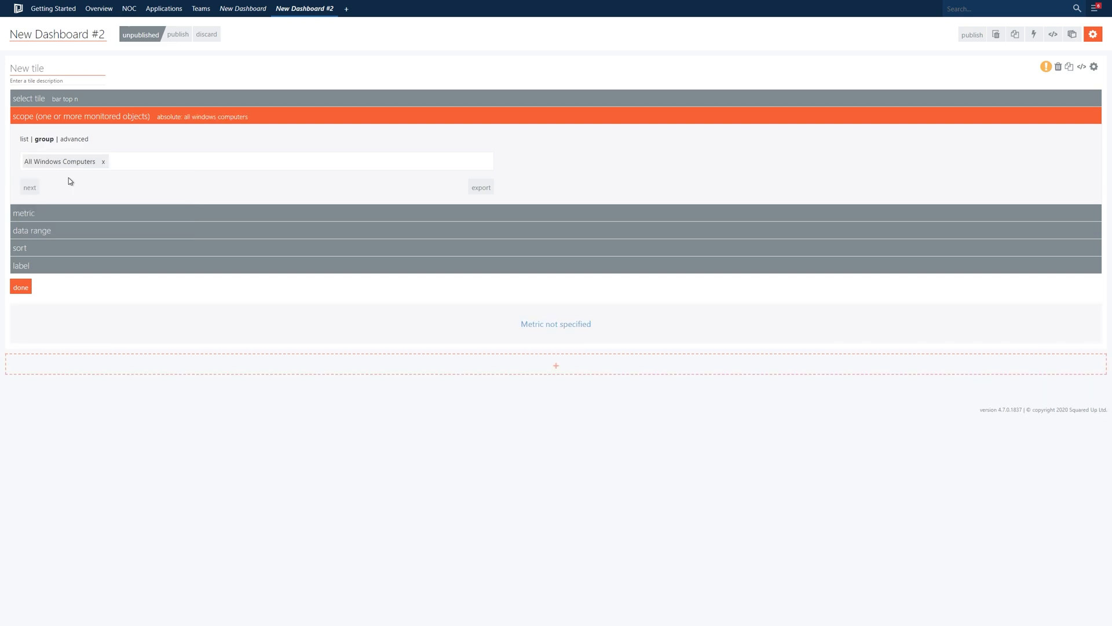
Step: Choose LogicalDisk / % Free Space as the tile's metric
click(73, 213)
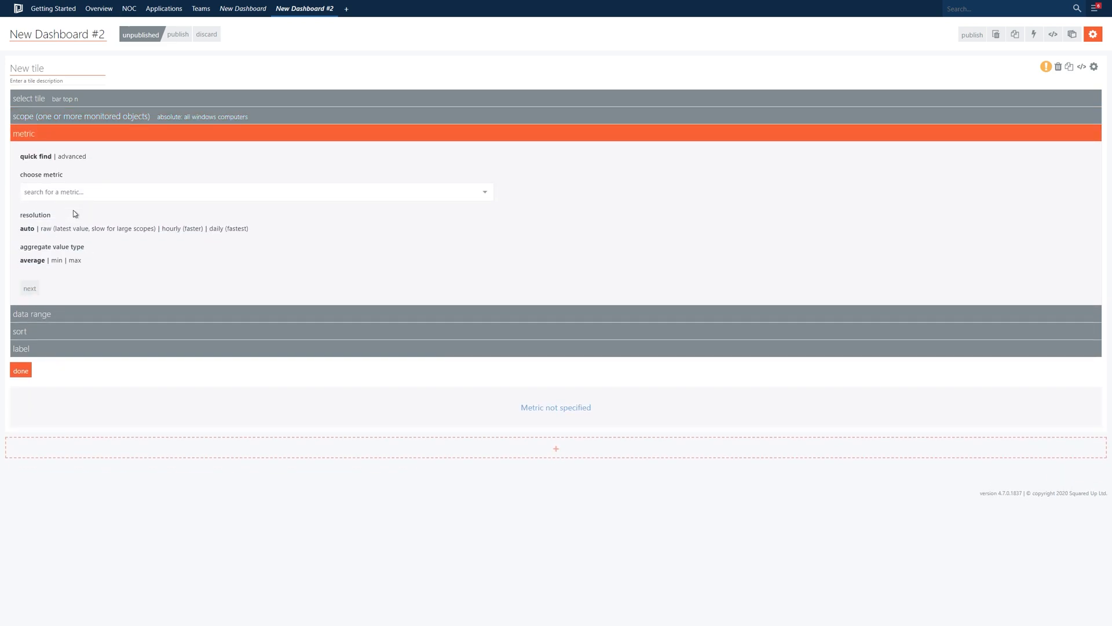
click(108, 191)
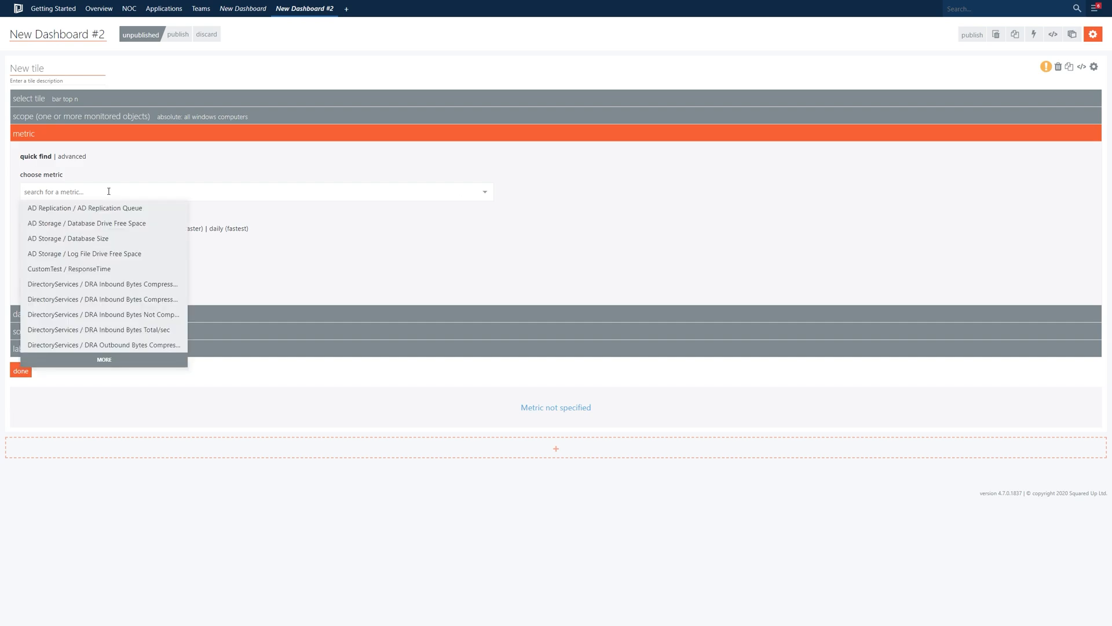
click(115, 361)
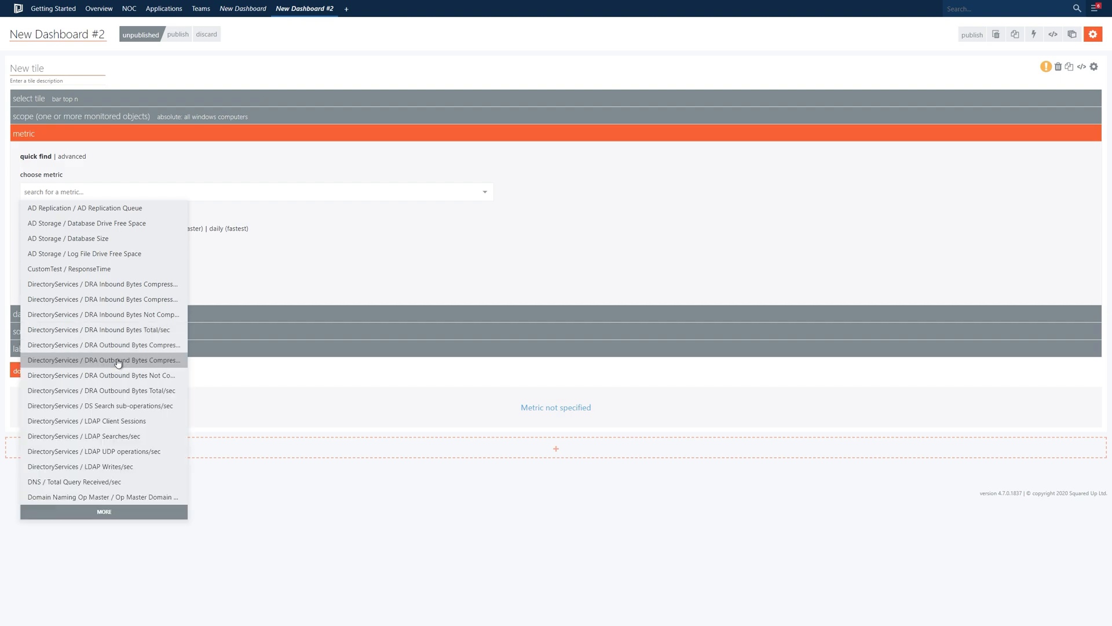
click(96, 194)
text(logical disk)
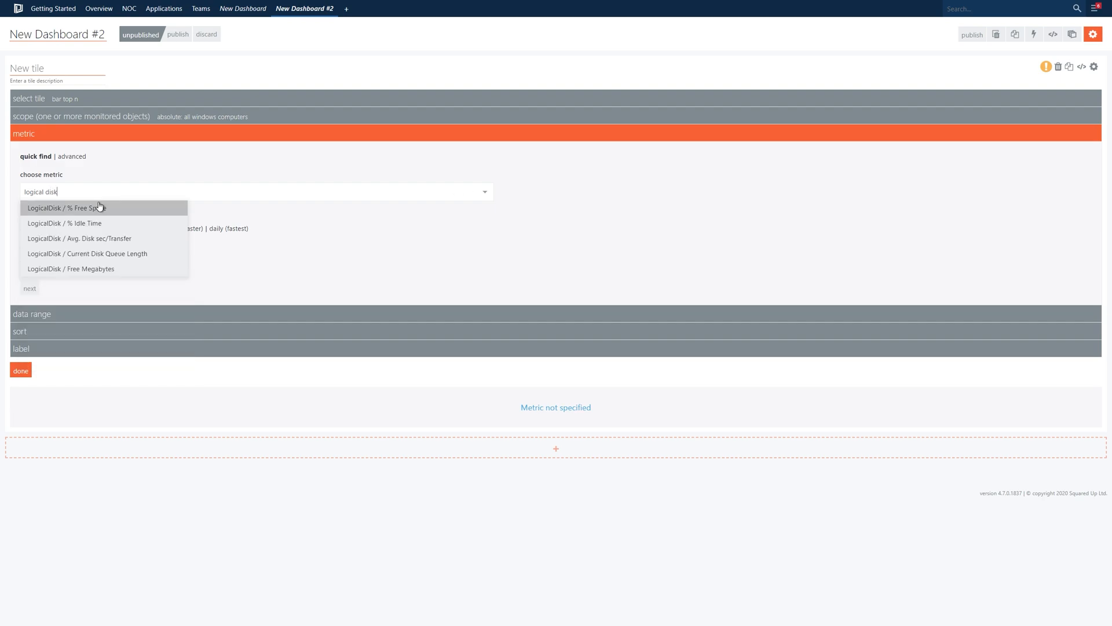
click(102, 208)
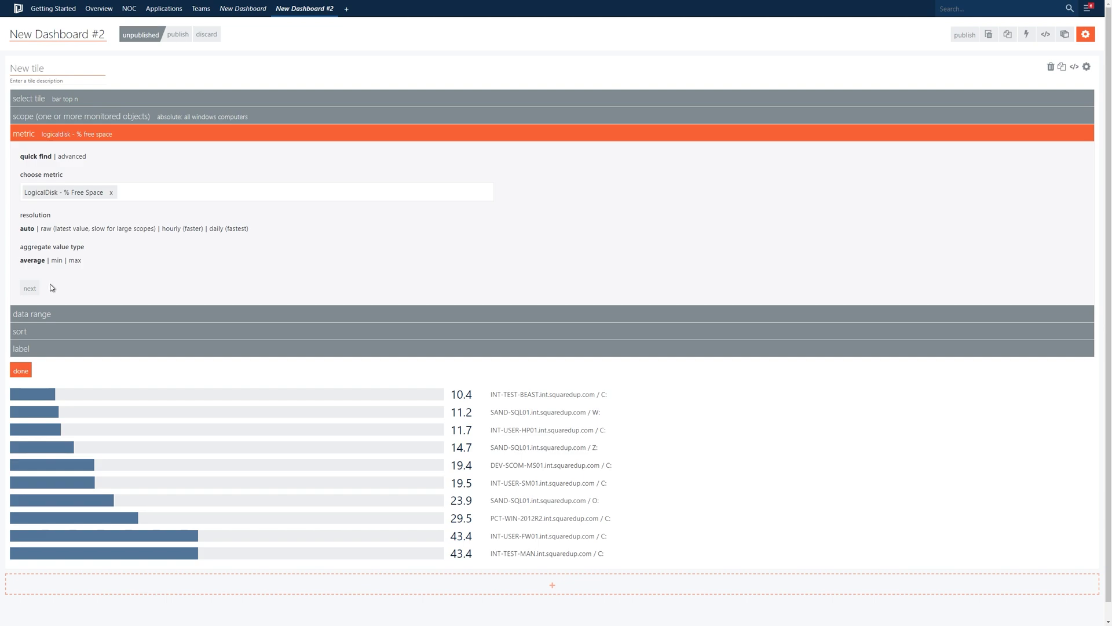
Step: Try the fit to data, fit to data (from zero), custom and custom fit data ranges, and switch back to percentage
click(29, 288)
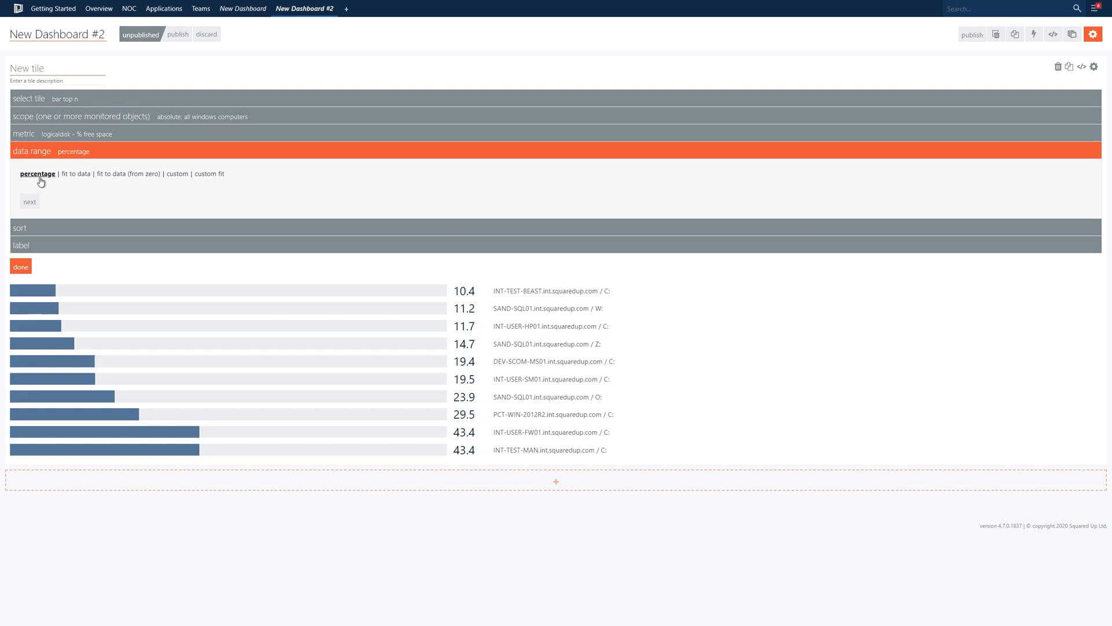
click(84, 181)
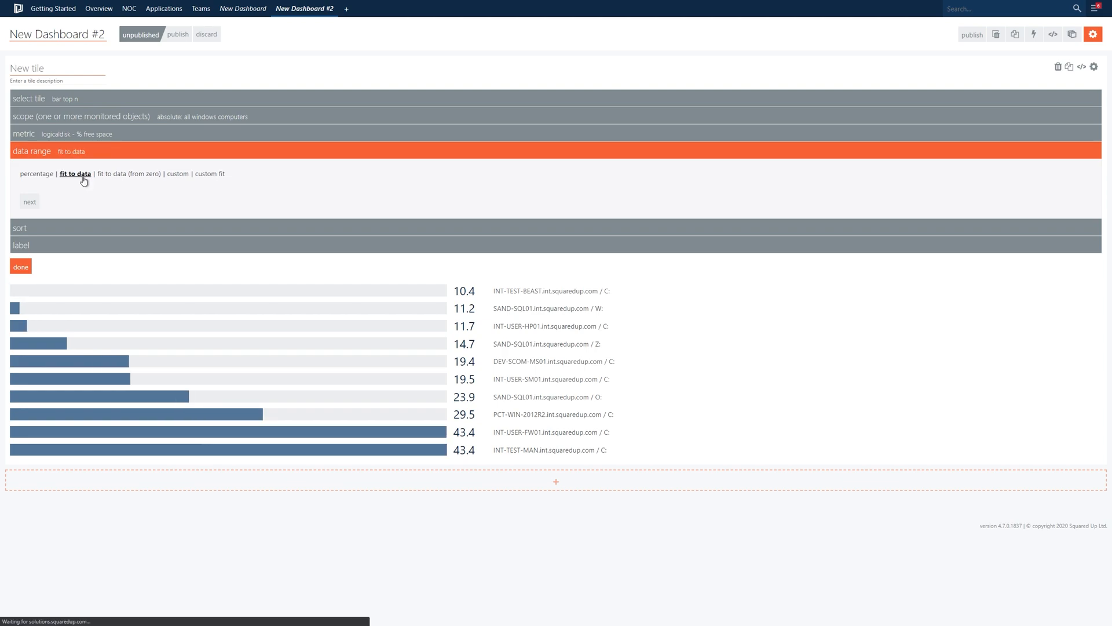
click(128, 179)
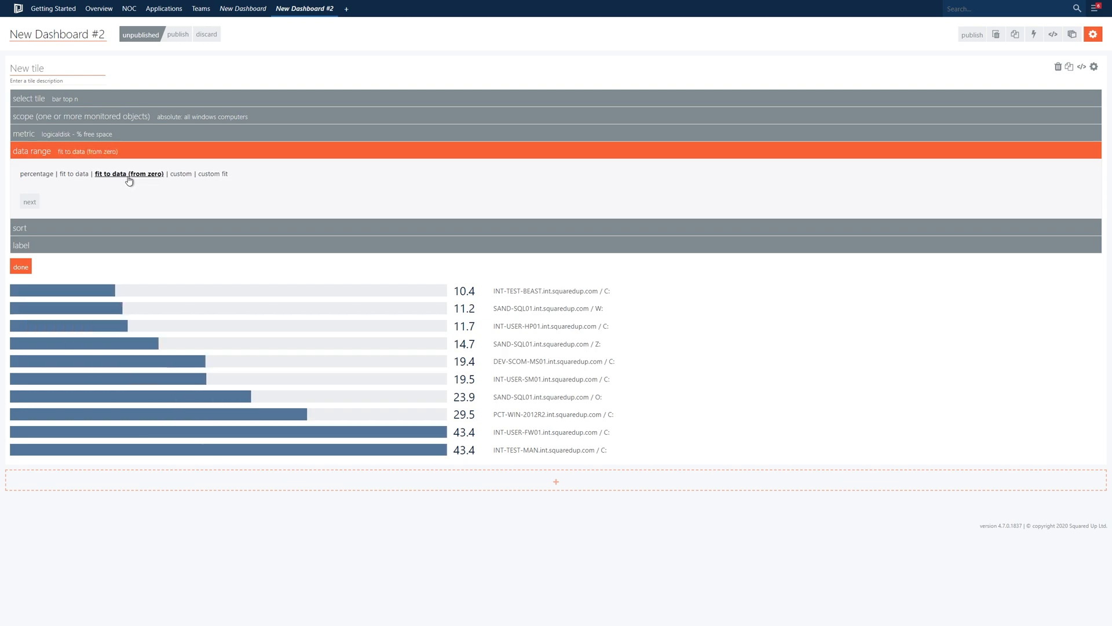
click(182, 177)
click(209, 175)
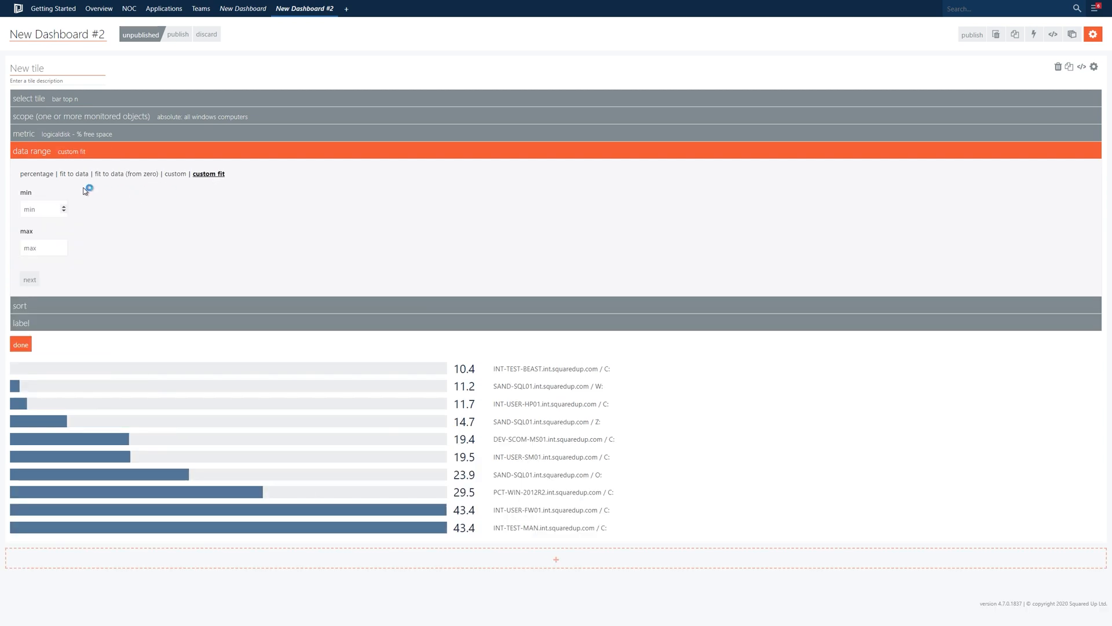
click(34, 175)
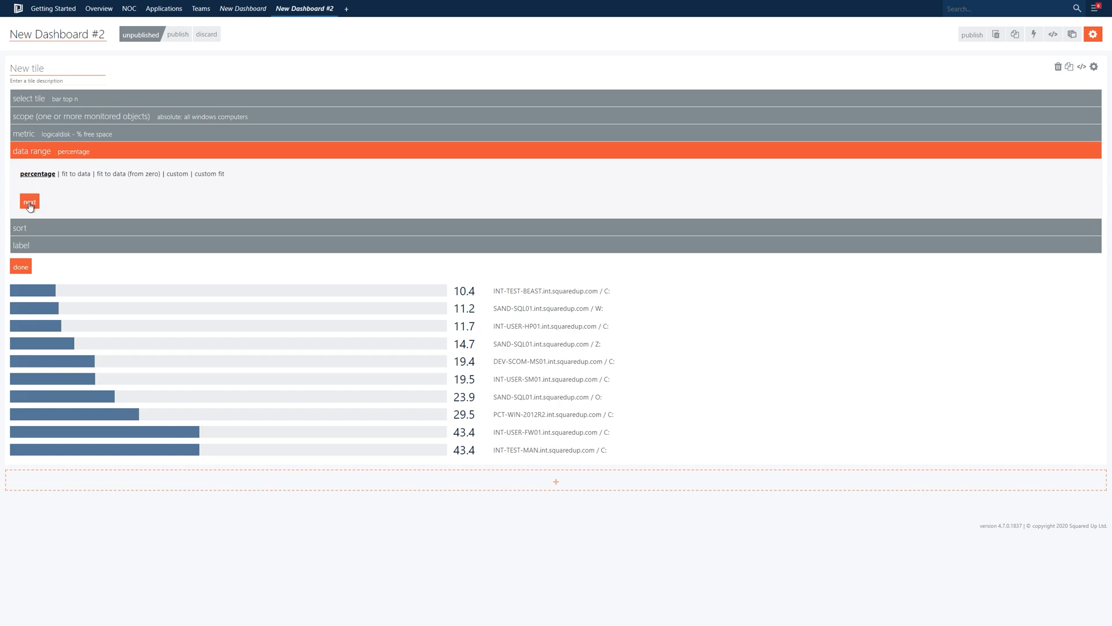
Step: Try sorting the tile's values in descending order and switch back to ascending
click(30, 203)
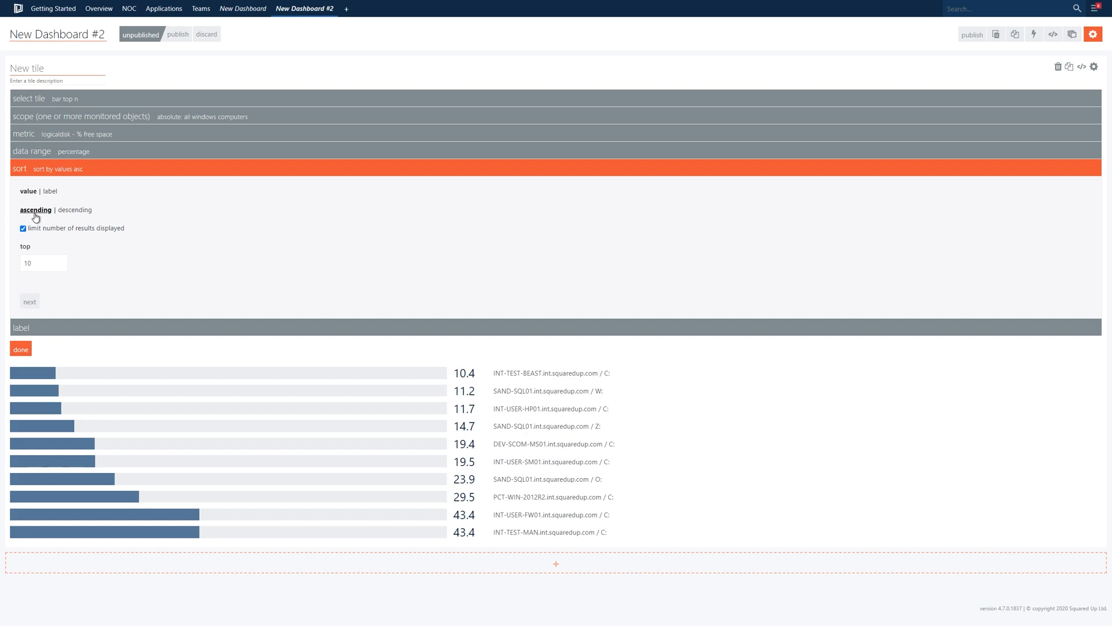
click(74, 211)
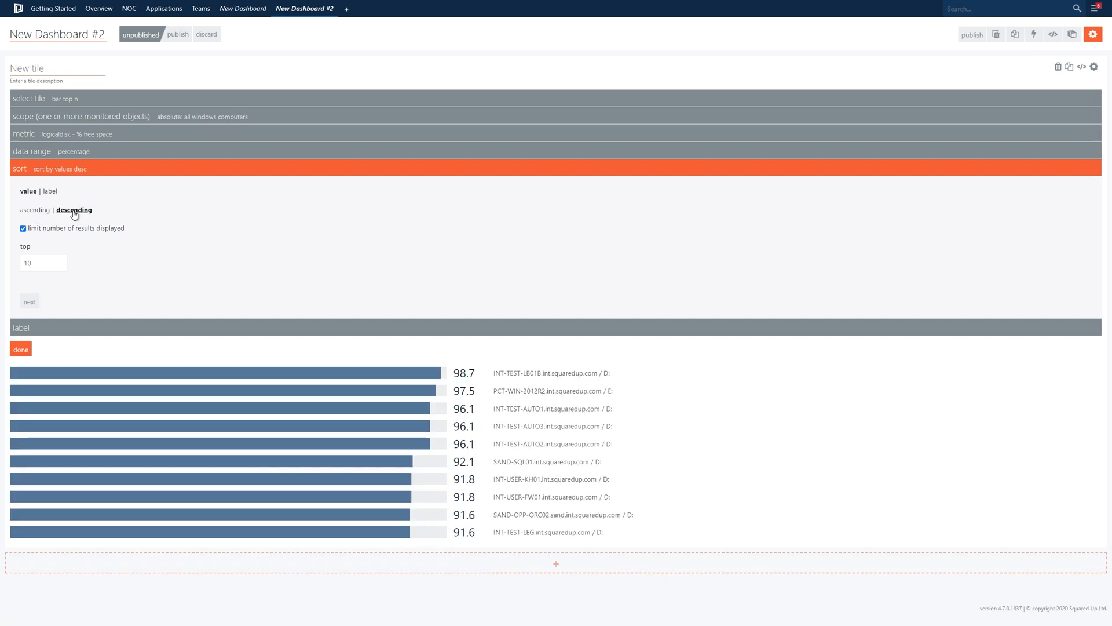
click(36, 210)
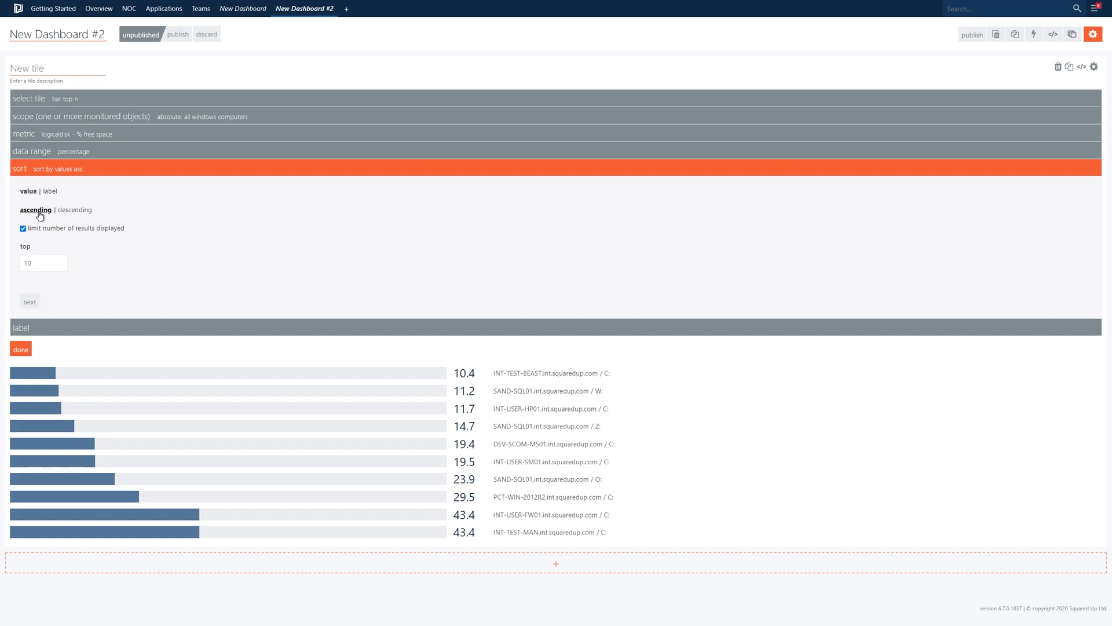
Step: Try a custom label template of {{key.managedEntityPath}} \ {{key.managedEntityDisplayName}} and switch the labels back to auto
click(48, 328)
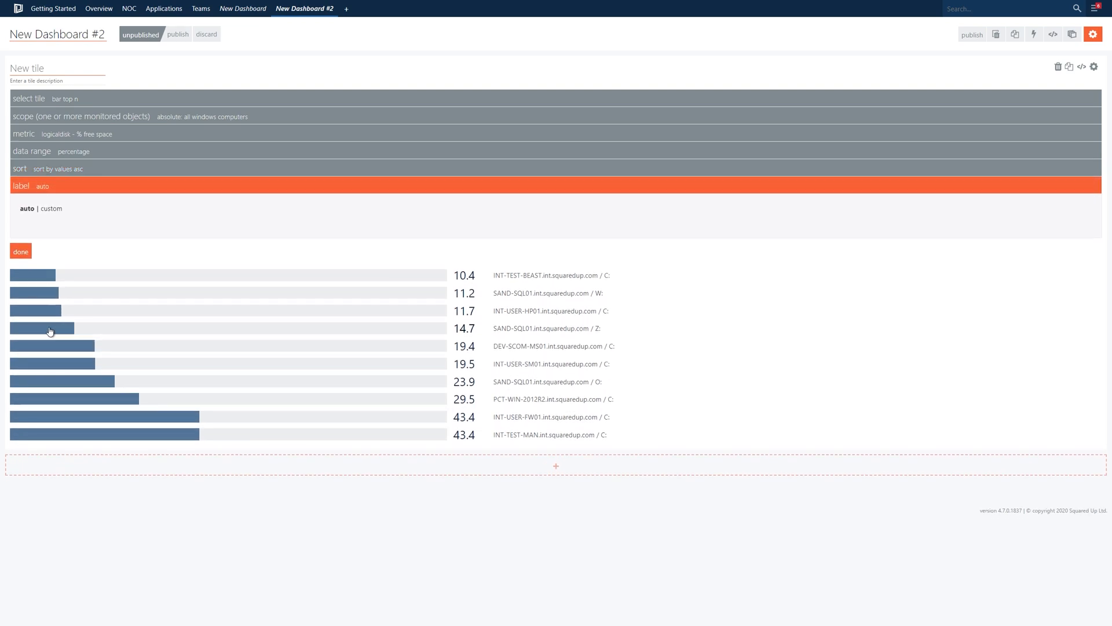
click(50, 210)
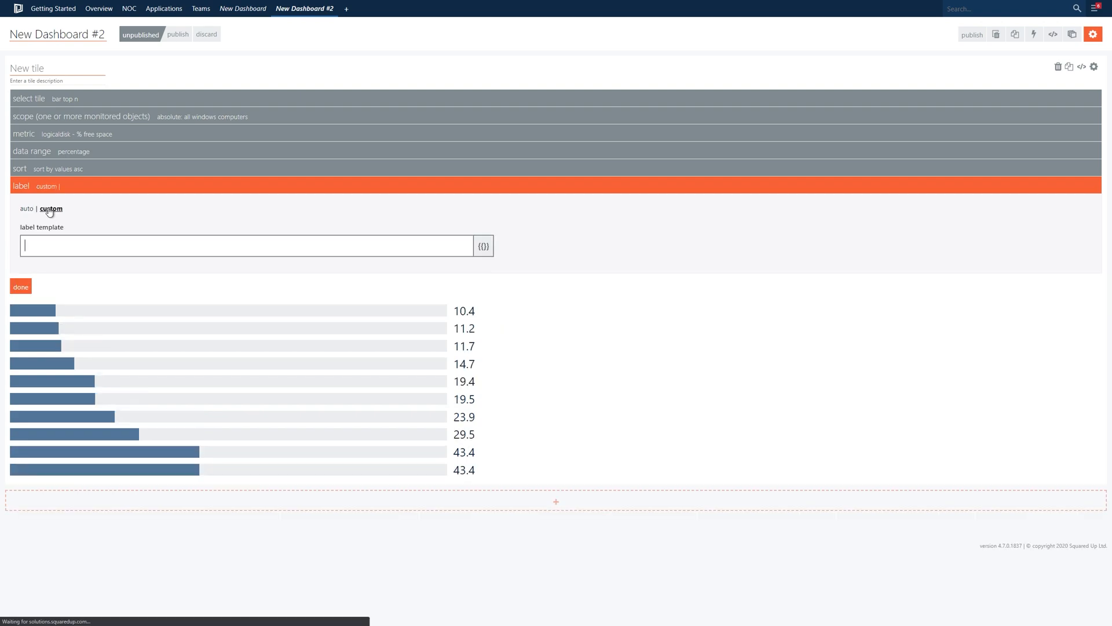
click(484, 246)
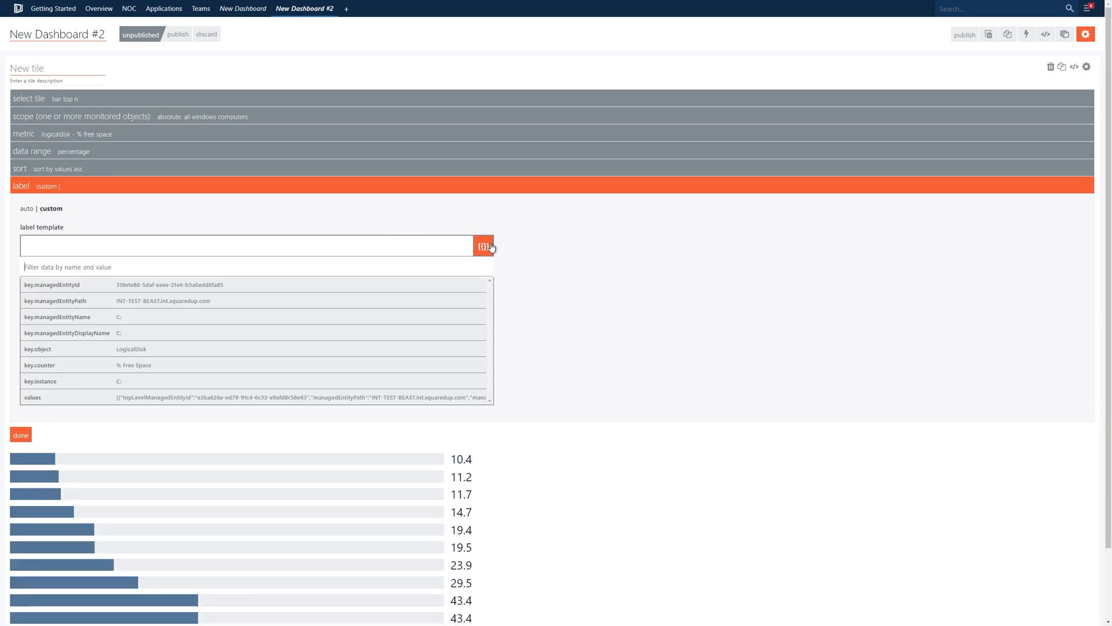
click(258, 301)
text(\)
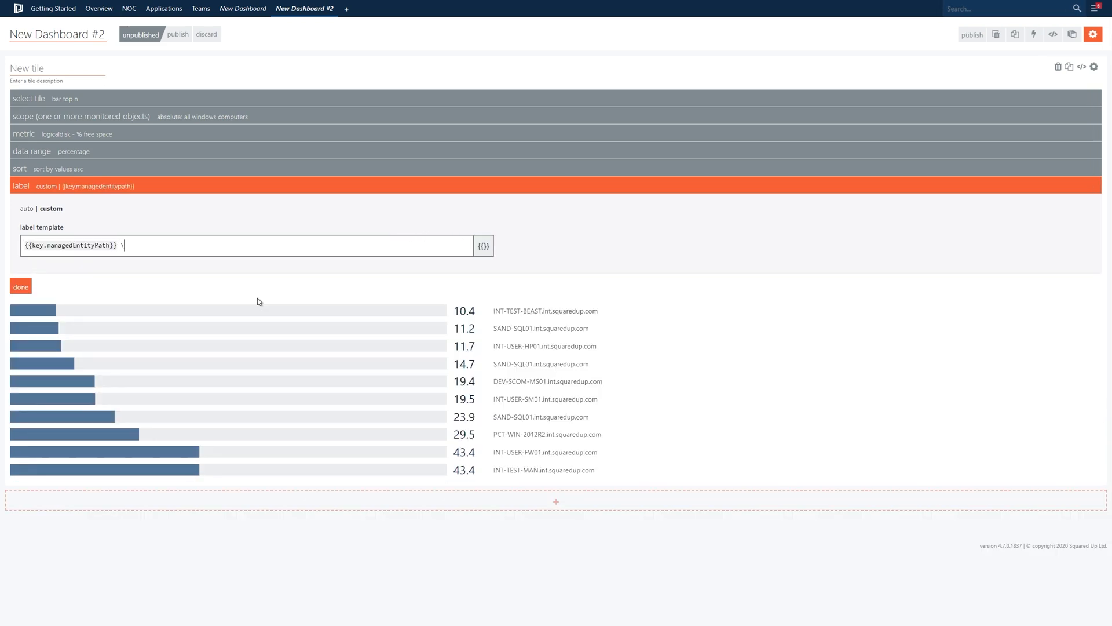
click(481, 250)
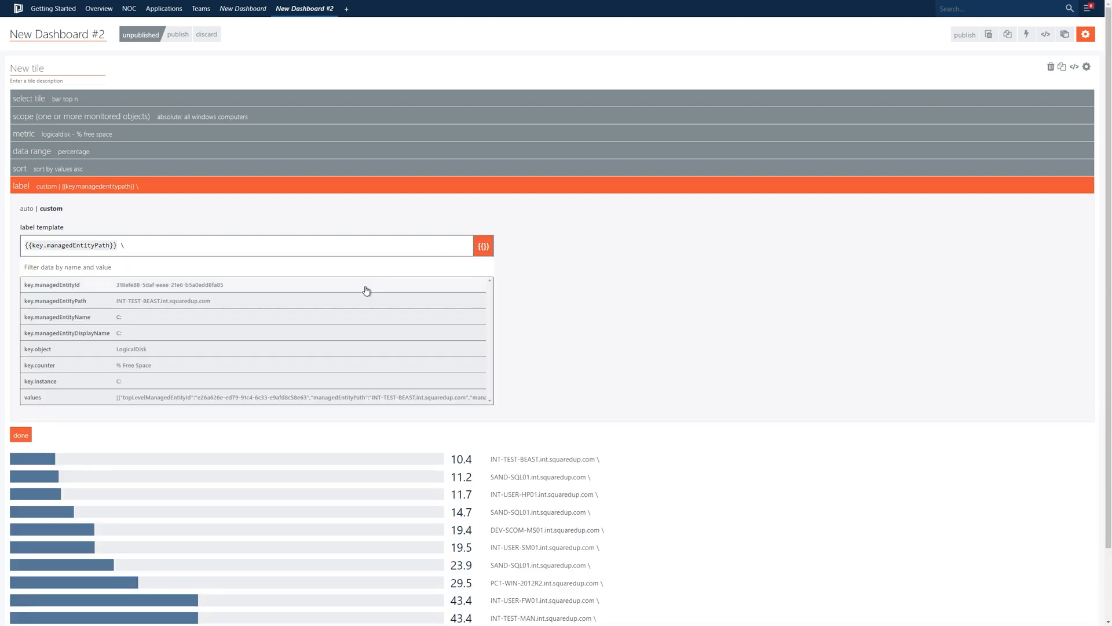
click(311, 334)
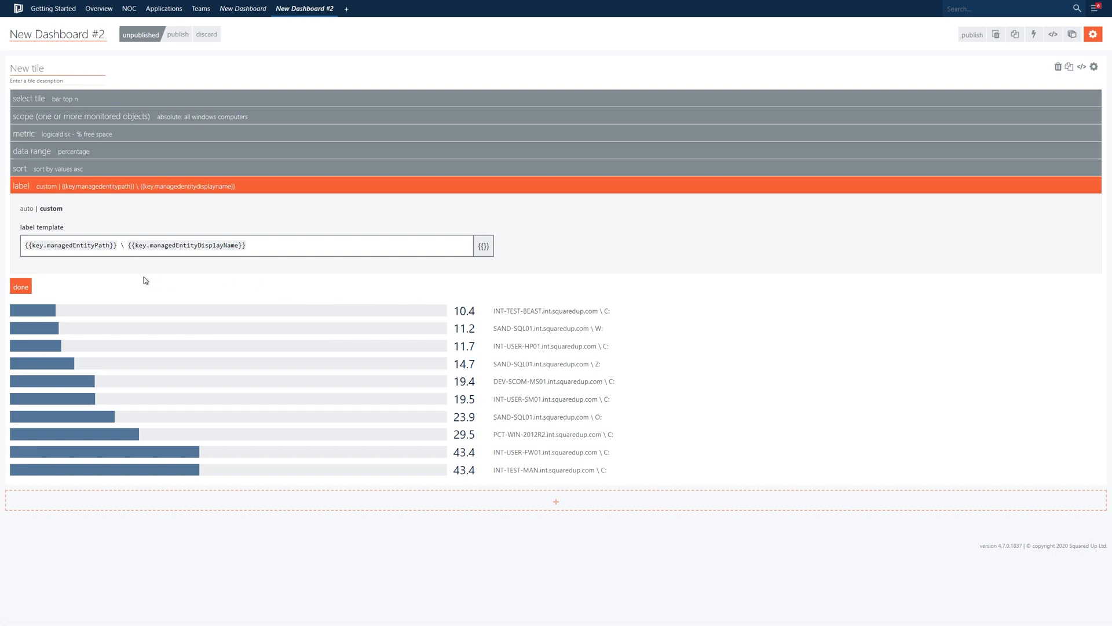
click(27, 209)
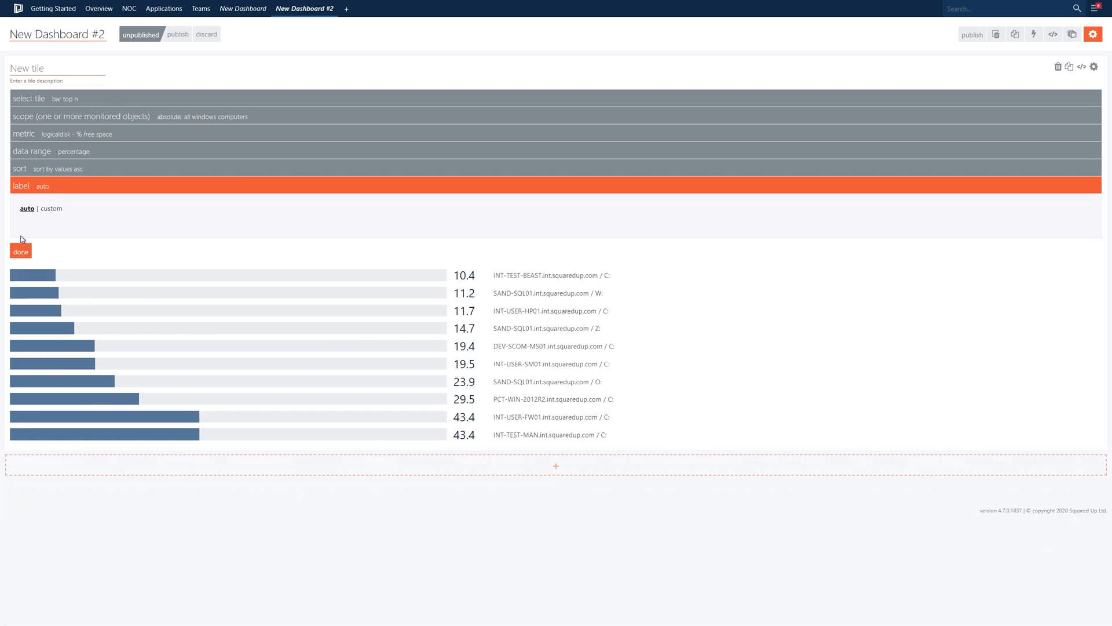
Step: Finish configuring the tile and title it "Top 10 % Free Space"
click(21, 252)
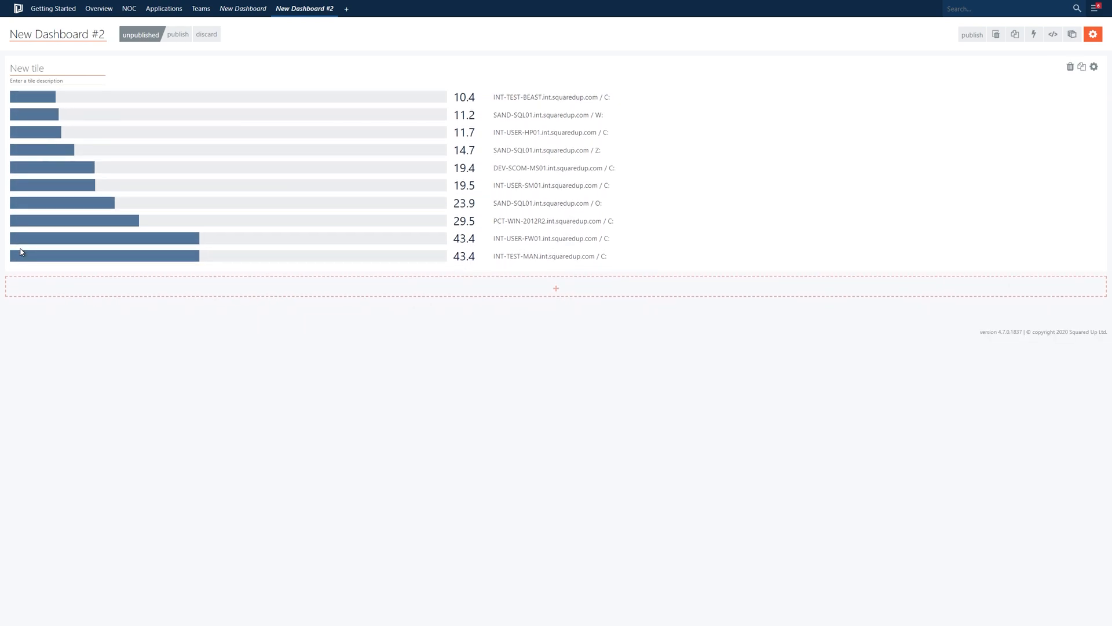
click(32, 70)
text(Top 10 % Free Space)
Step: Duplicate the Top 10 % Free Space tile and change the copy's metric to Memory / PercentMemoryUsed
click(1084, 69)
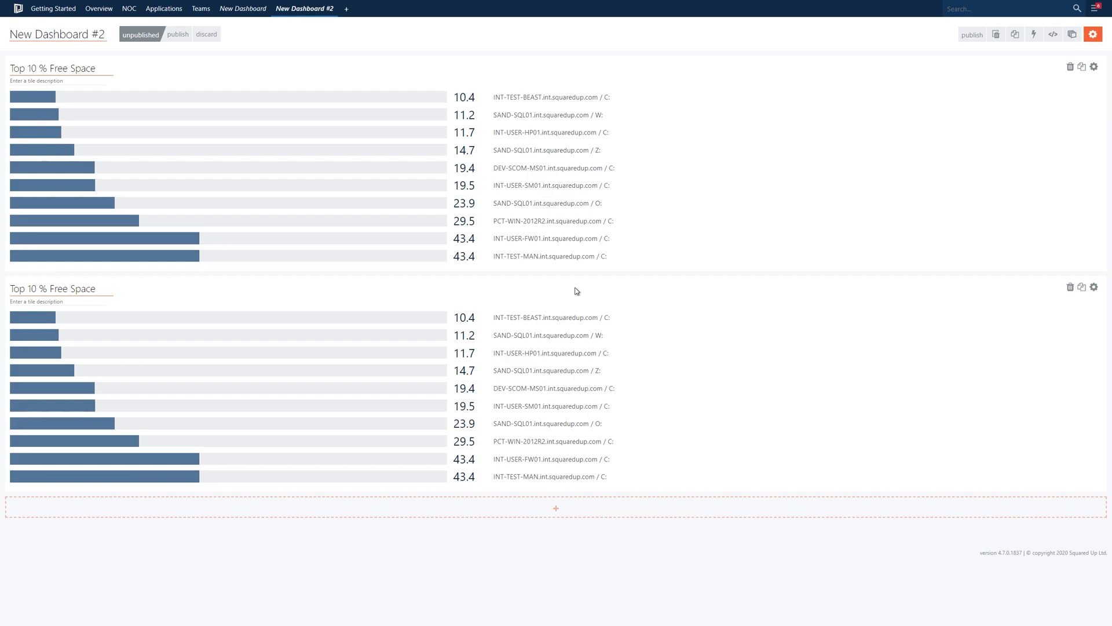
click(951, 313)
click(106, 432)
click(113, 415)
text(memory)
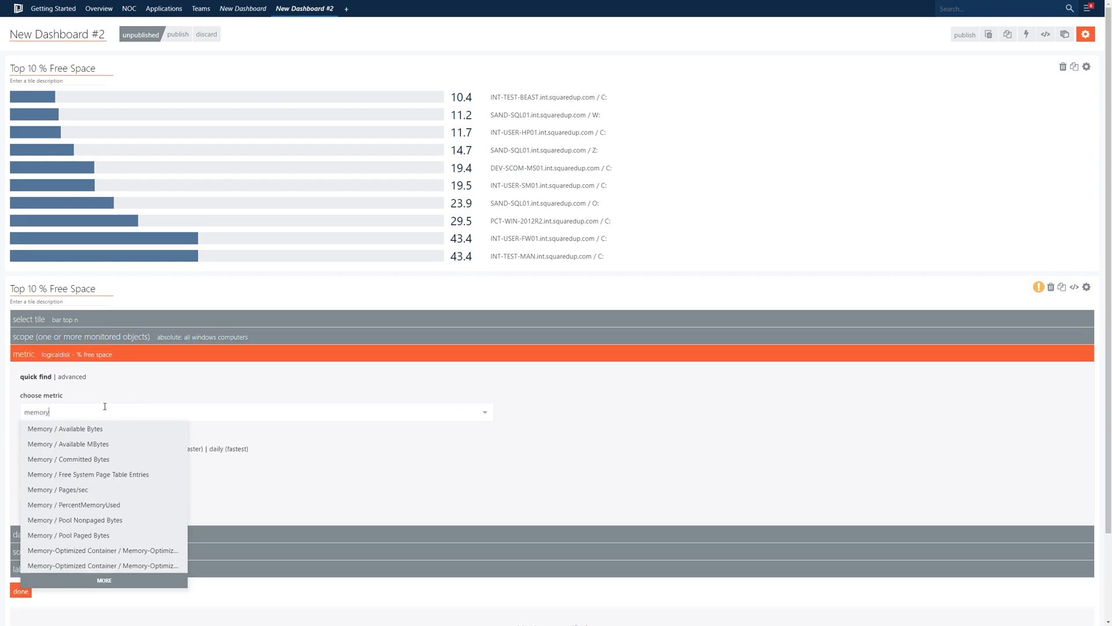
click(116, 506)
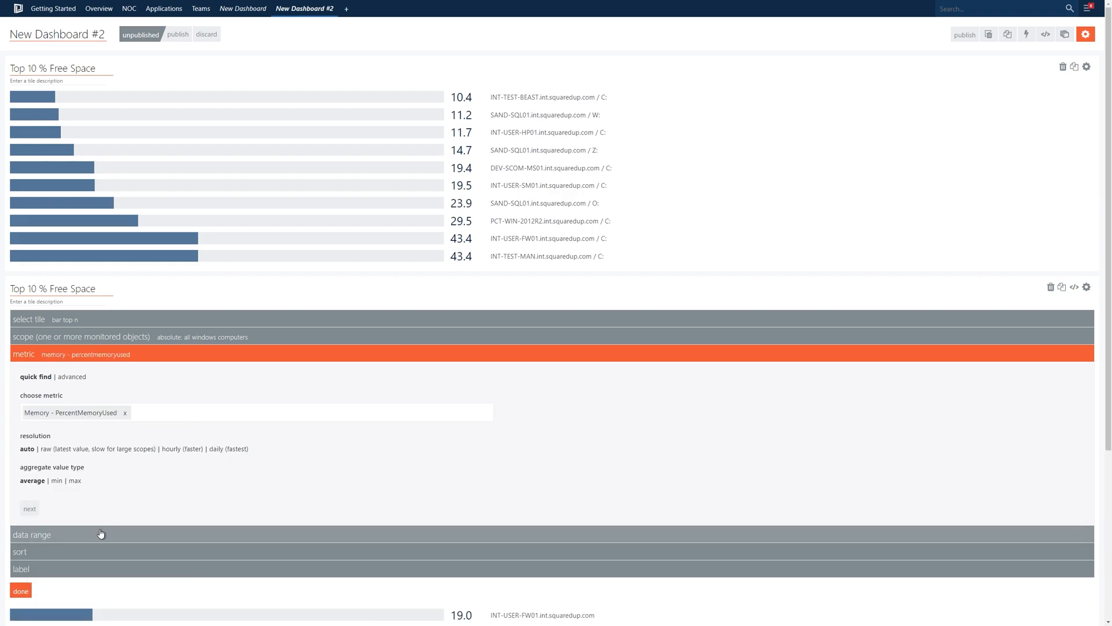
Step: Sort the duplicated tile by value in descending order and retitle it "Top 10 % Memory Used"
click(94, 555)
click(74, 430)
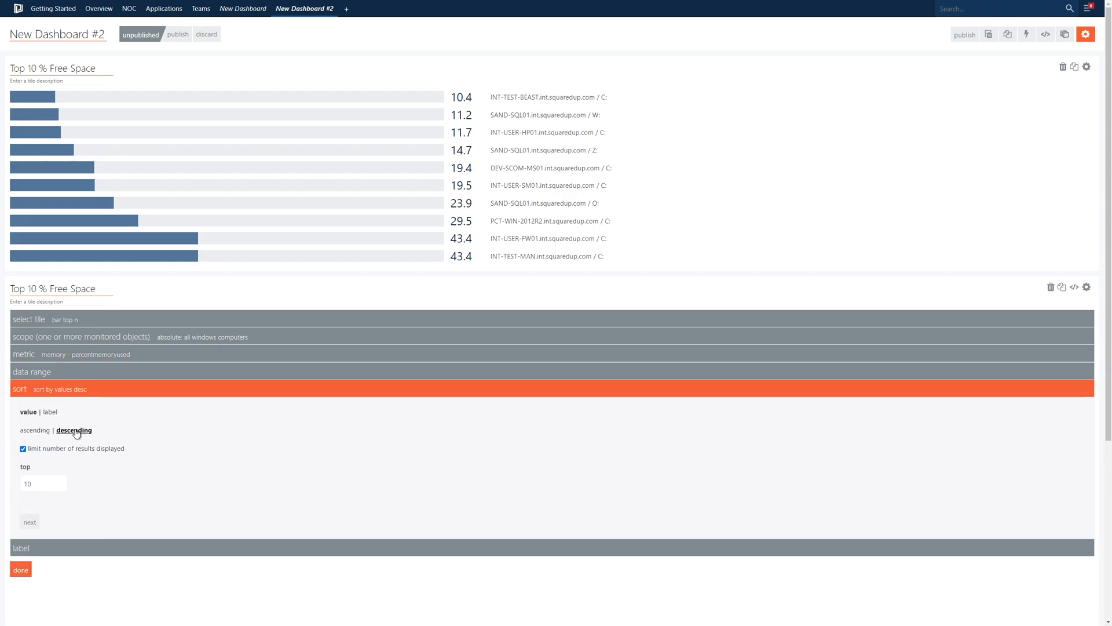
click(20, 570)
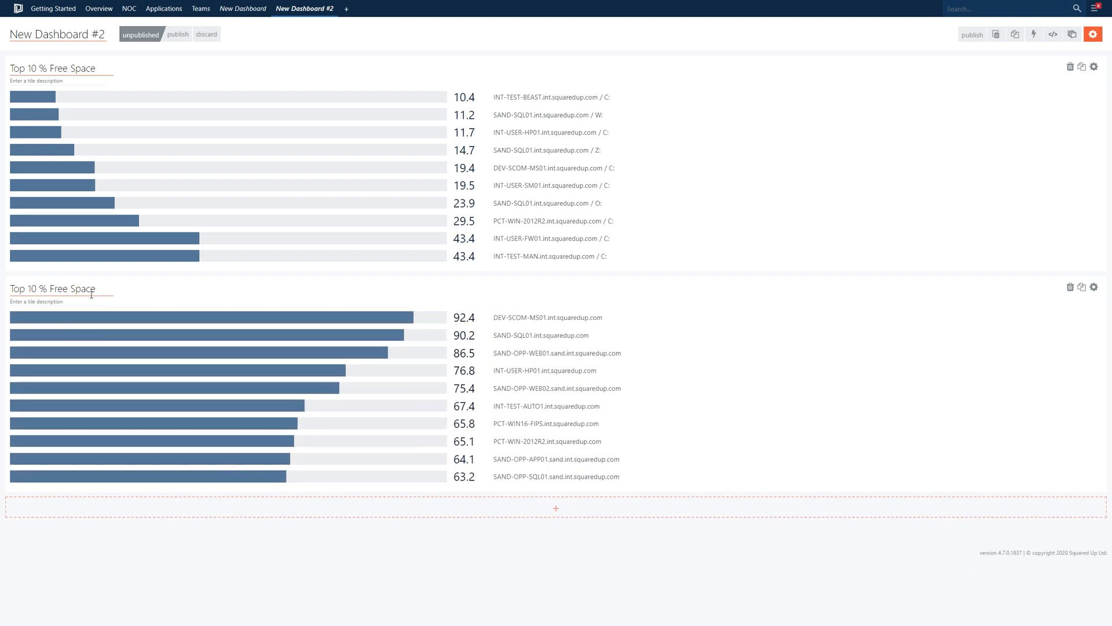
drag(96, 290, 50, 289)
text(Memory Used)
Step: Place the Top 10 % Memory Used tile in a new equal-width column beside Top 10 % Free Space, deleting the empty tile
click(1102, 257)
drag(912, 257, 555, 266)
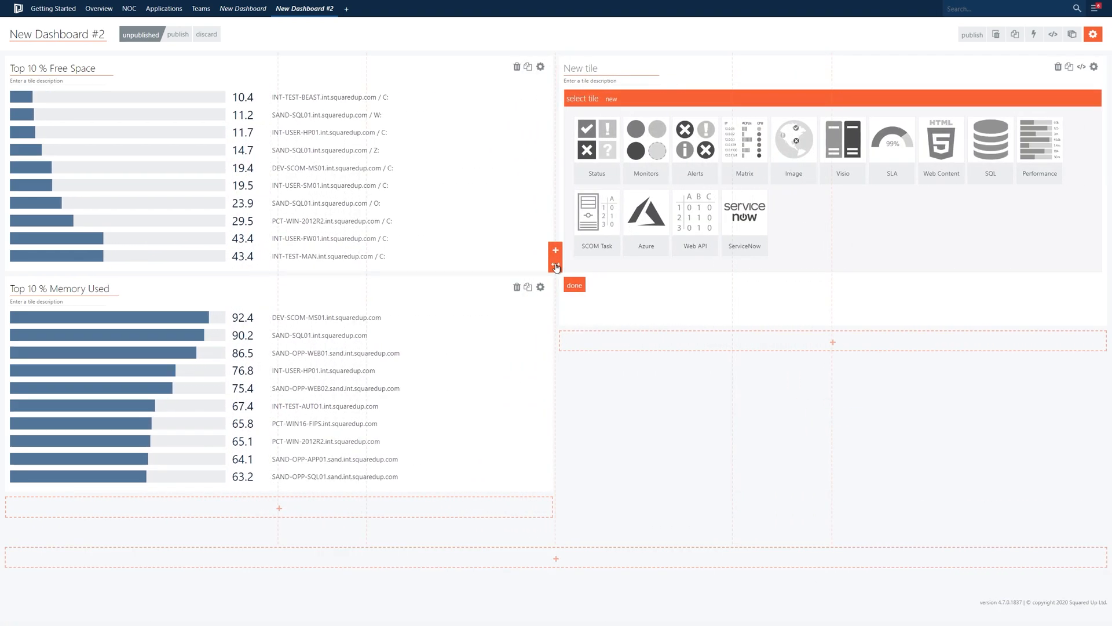
drag(366, 292, 713, 220)
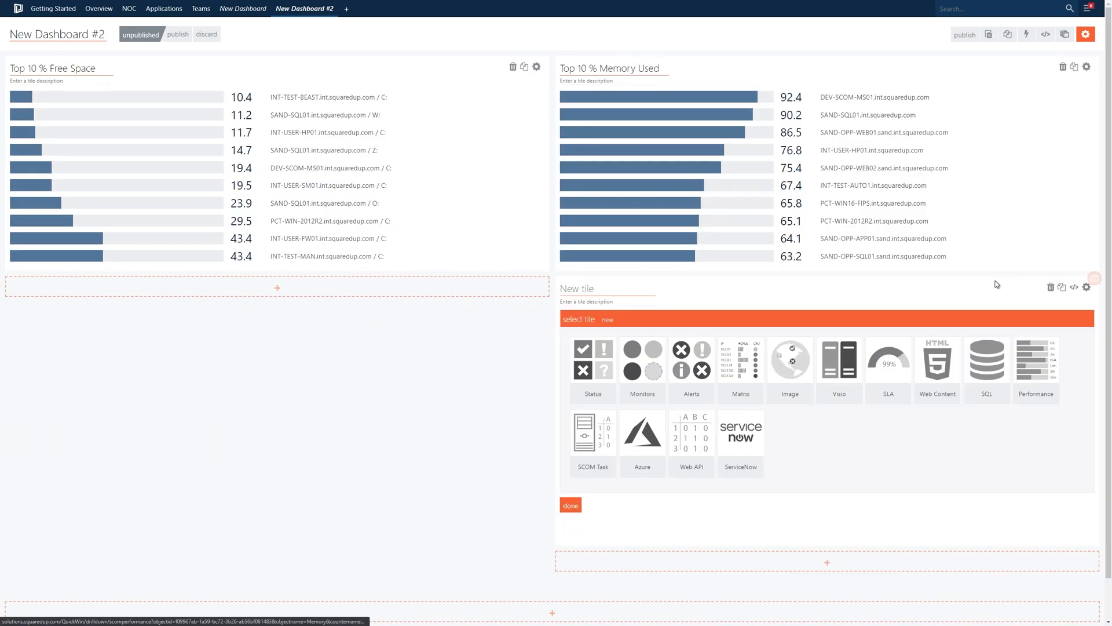
click(1051, 288)
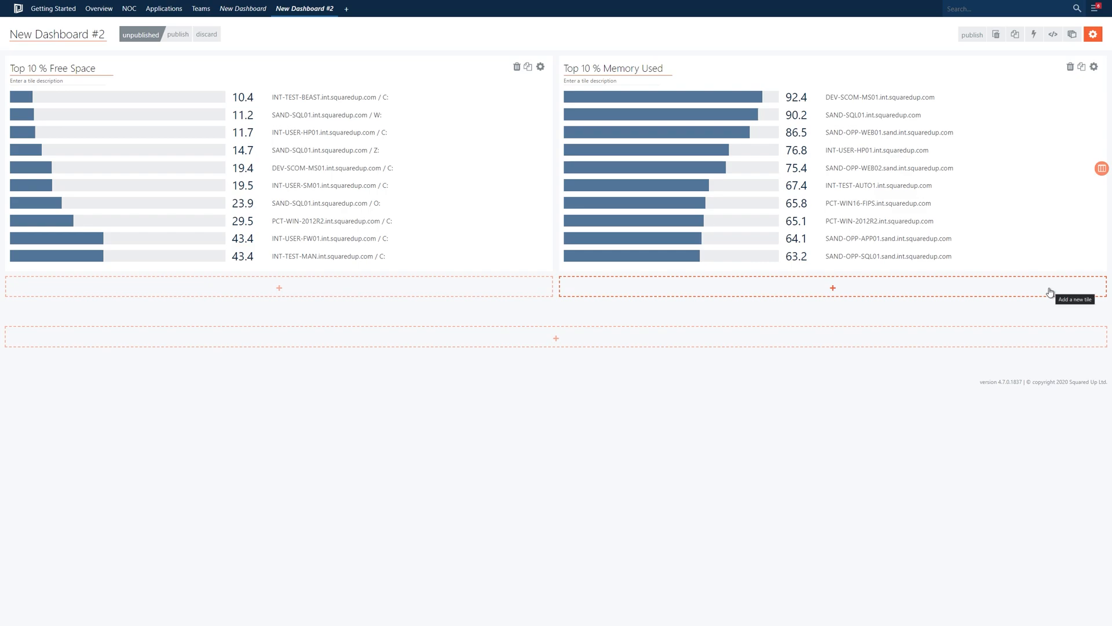